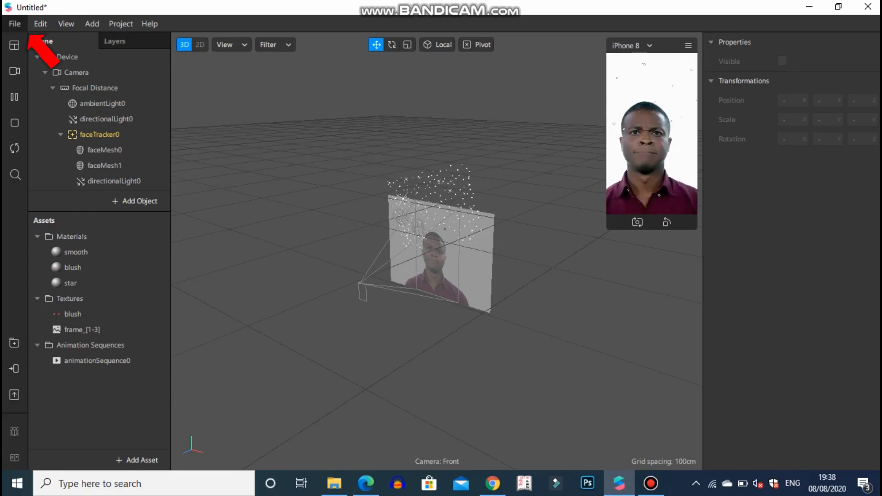
# Step: Create a new blank project and set the Integrated Webcam as the preview's camera source
pyautogui.click(17, 23)
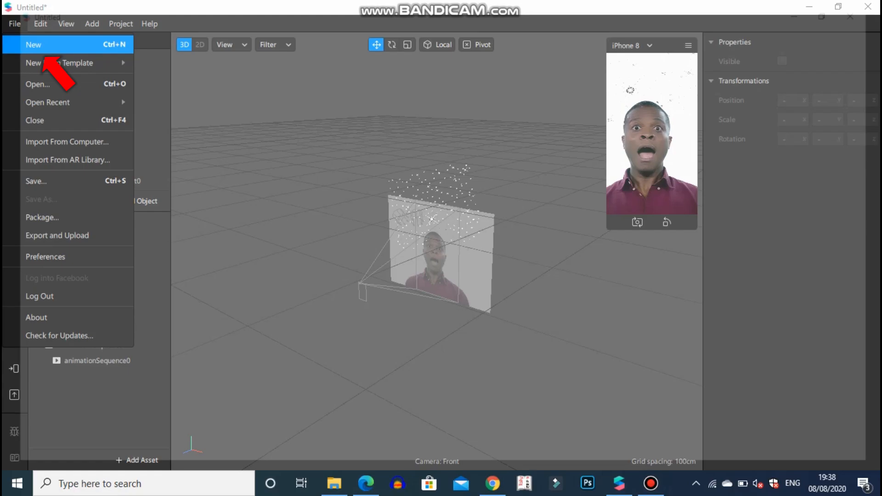
pyautogui.click(41, 46)
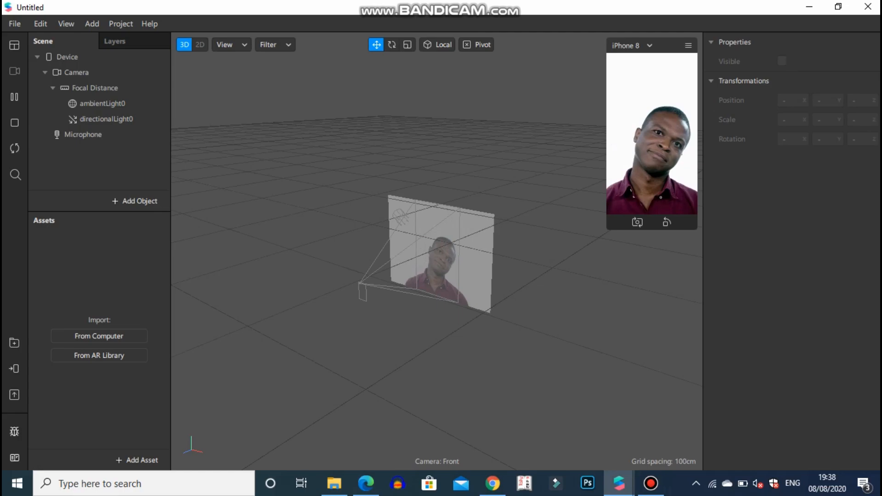
pyautogui.click(14, 71)
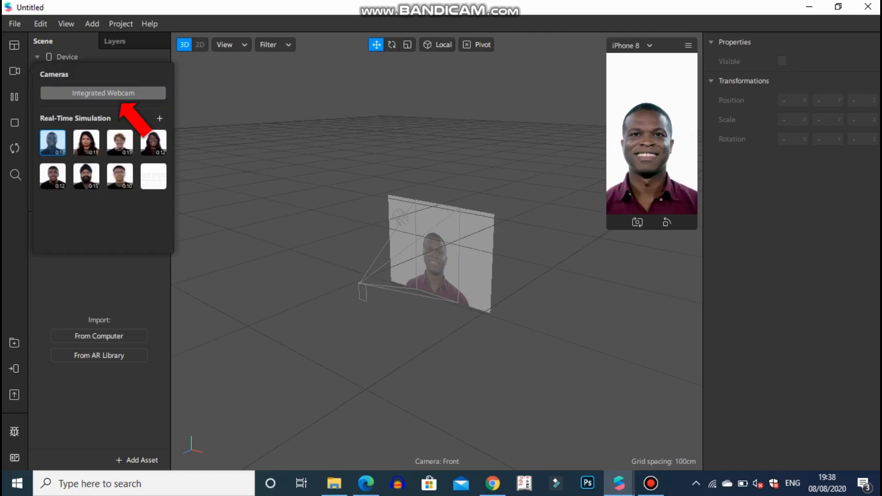
pyautogui.click(103, 93)
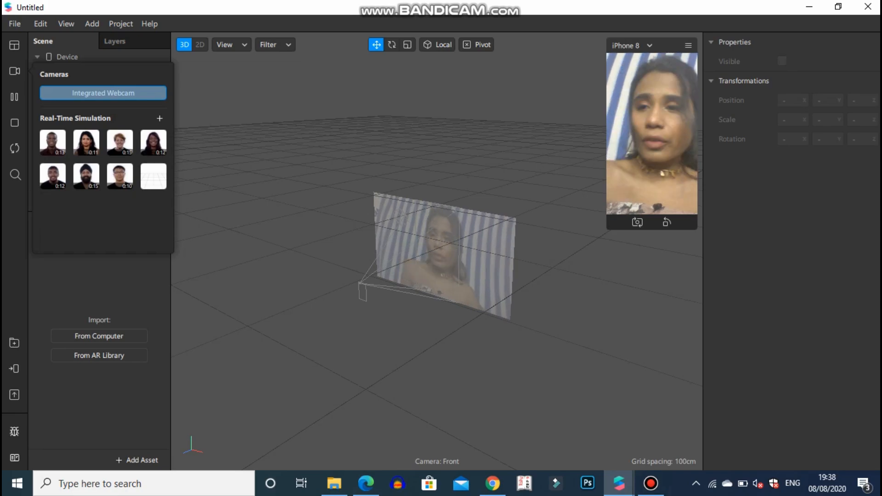
# Step: Preview several of the Real-Time Simulation face videos and return the preview to the Integrated Webcam
pyautogui.click(53, 143)
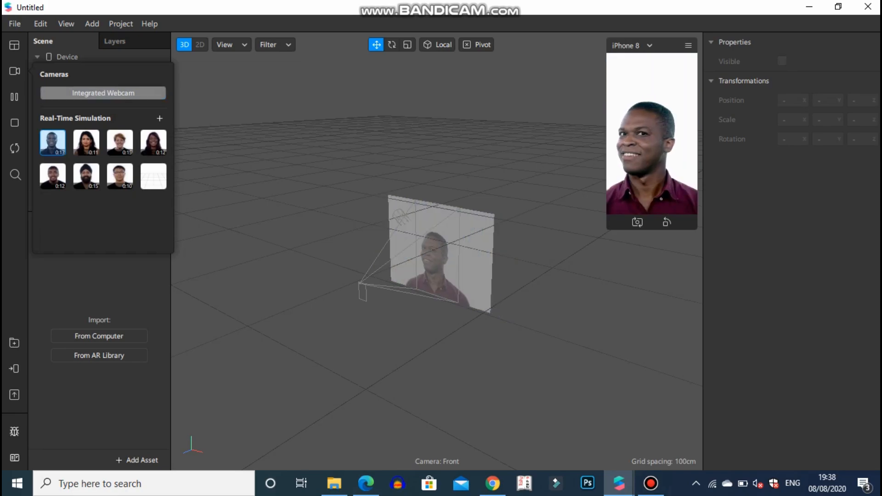
pyautogui.click(87, 143)
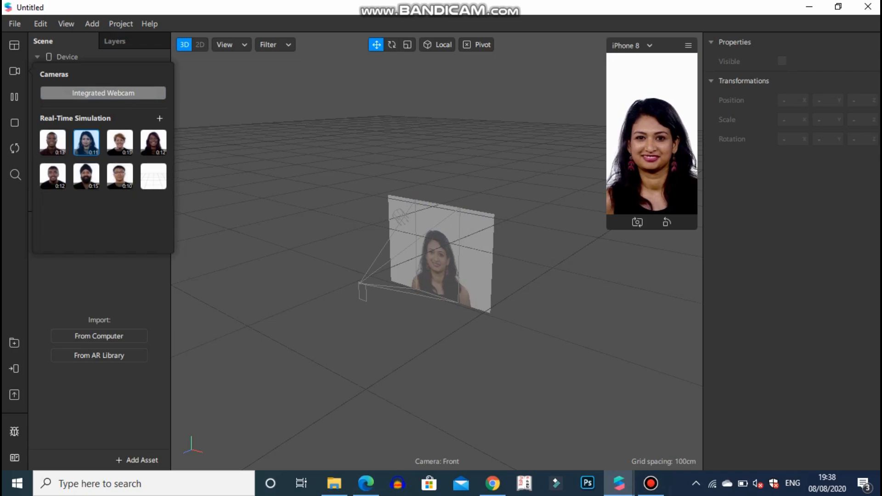
pyautogui.click(120, 143)
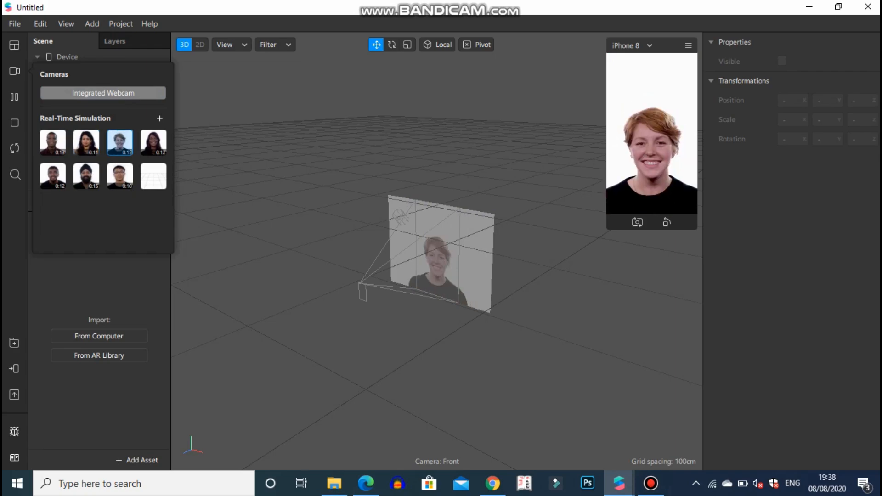
pyautogui.click(154, 143)
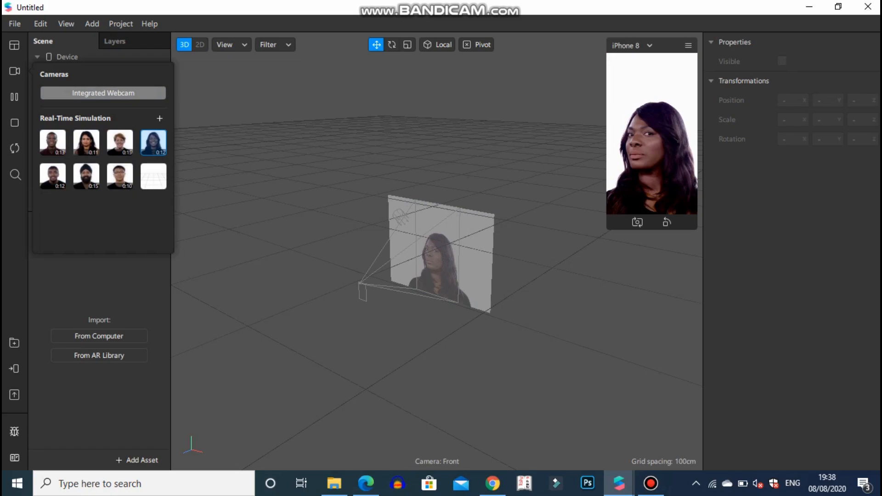
pyautogui.click(87, 177)
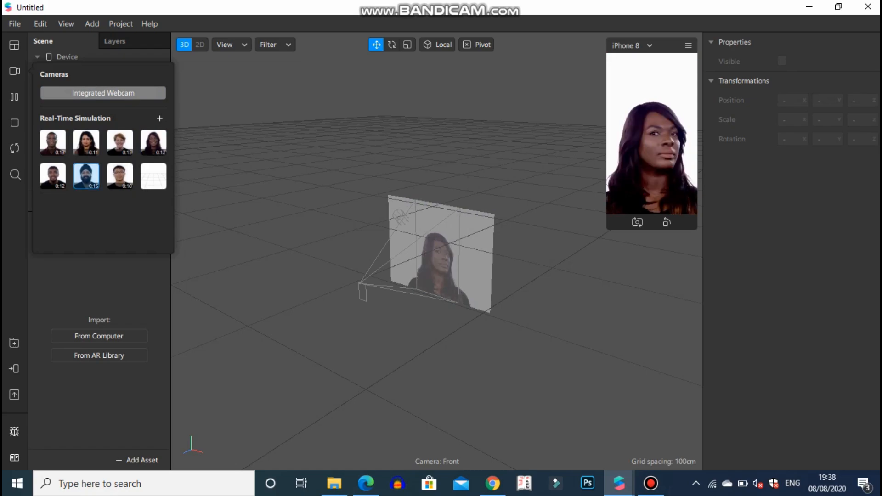
pyautogui.click(53, 177)
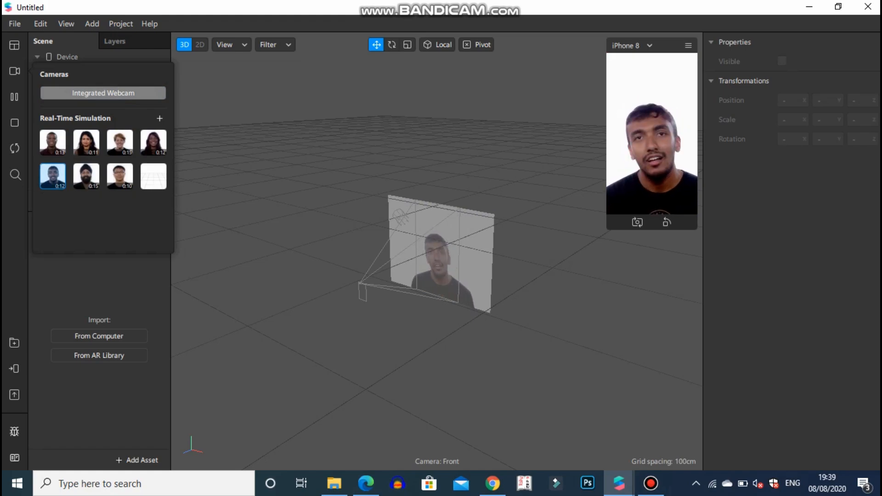
pyautogui.click(103, 93)
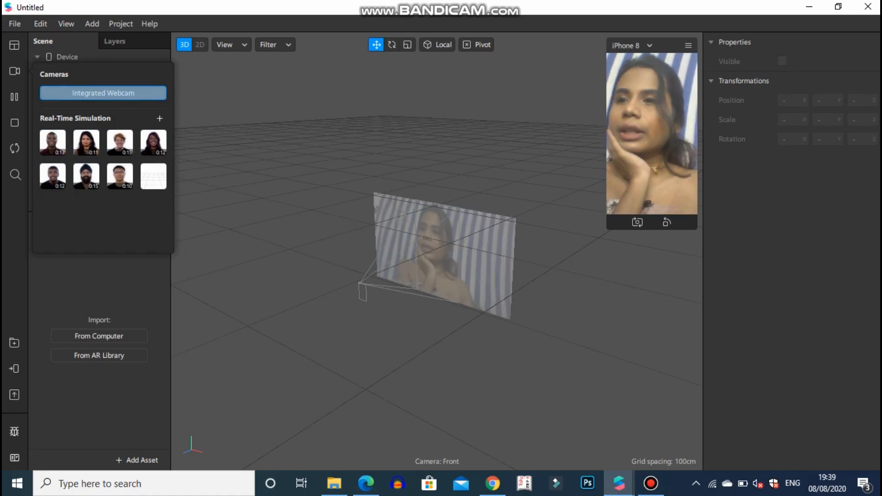
pyautogui.click(15, 71)
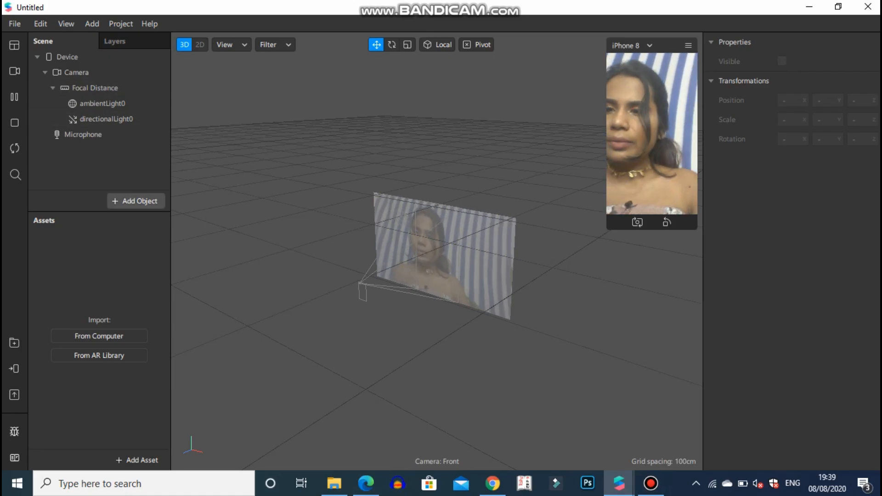
# Step: Add a Face Mesh object to the scene and give it a new material
pyautogui.click(137, 201)
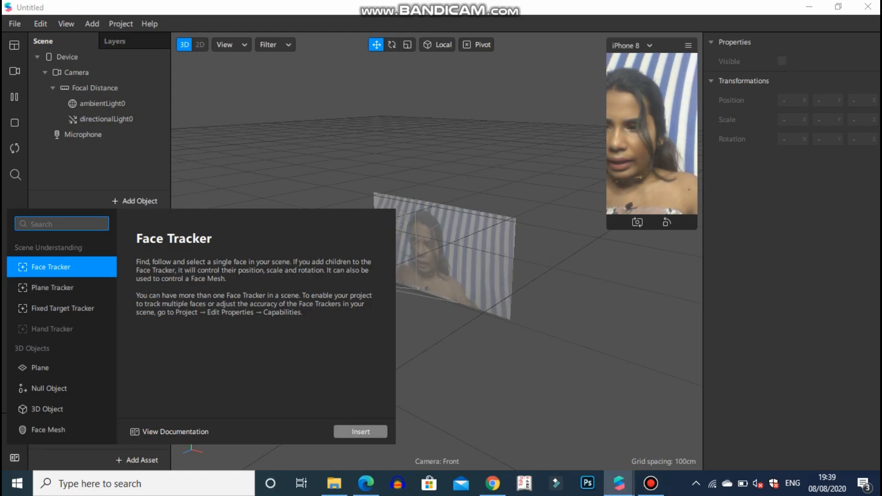
pyautogui.write('face mes')
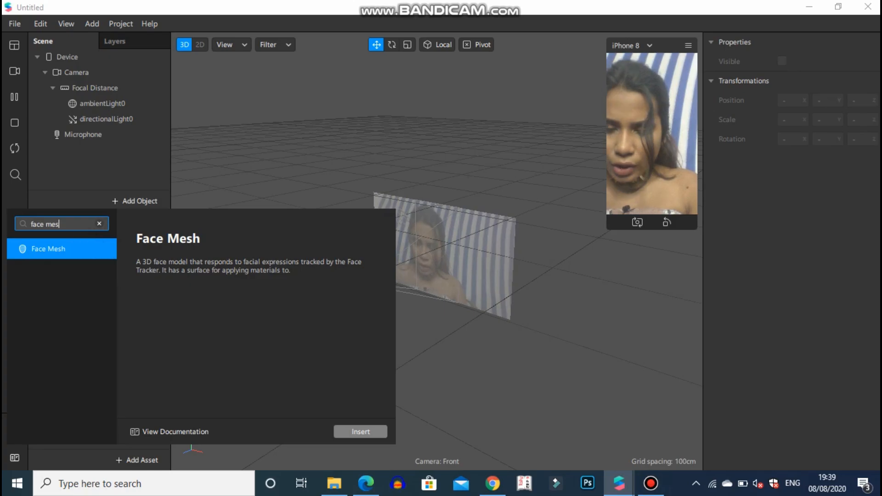
pyautogui.press('Return')
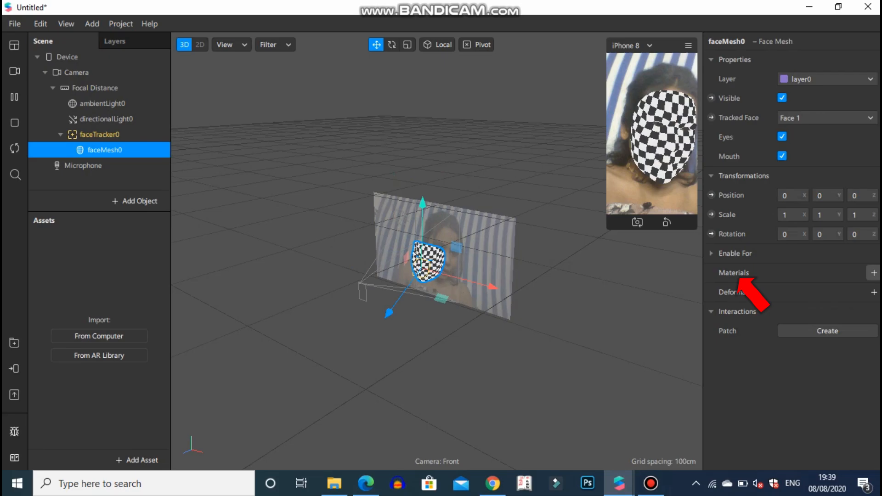
pyautogui.click(875, 273)
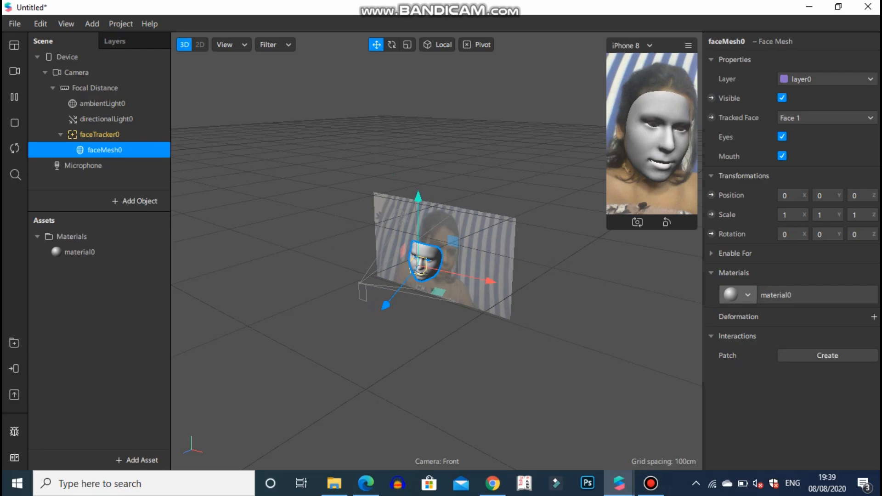
# Step: Rename the face mesh's material to "smooth face"
pyautogui.click(80, 252)
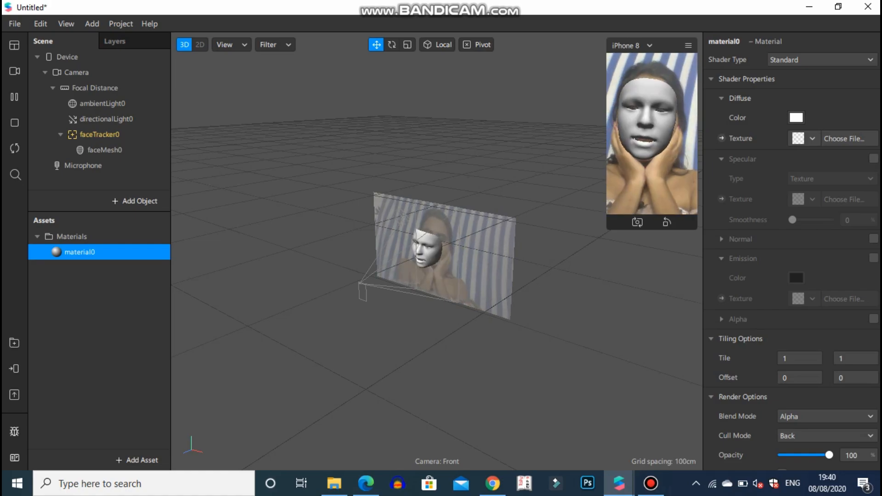
pyautogui.doubleClick(79, 252)
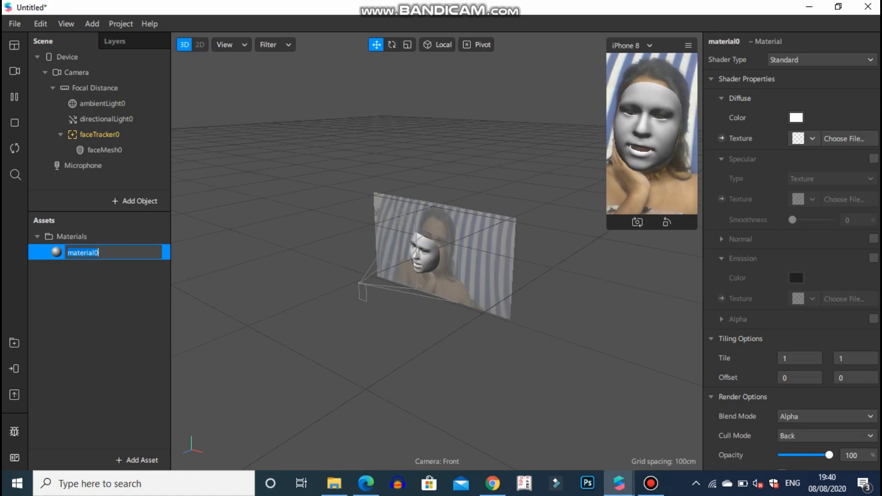
pyautogui.write('smo')
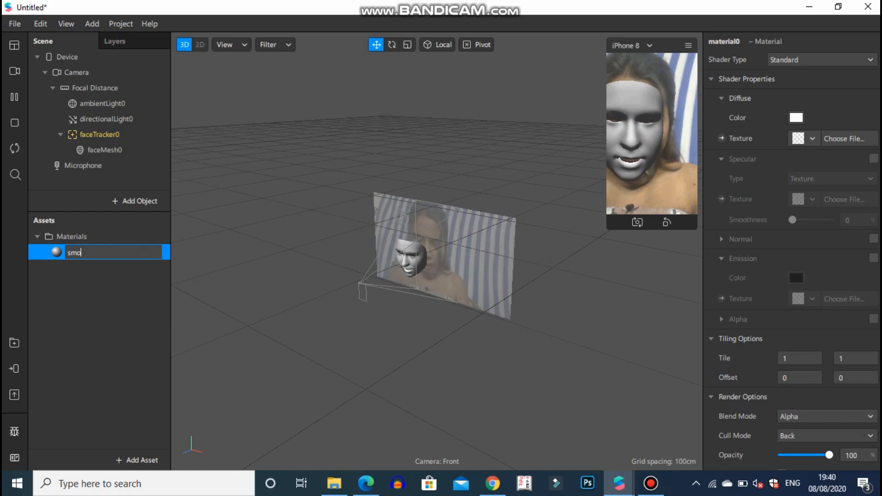
pyautogui.write('oth face')
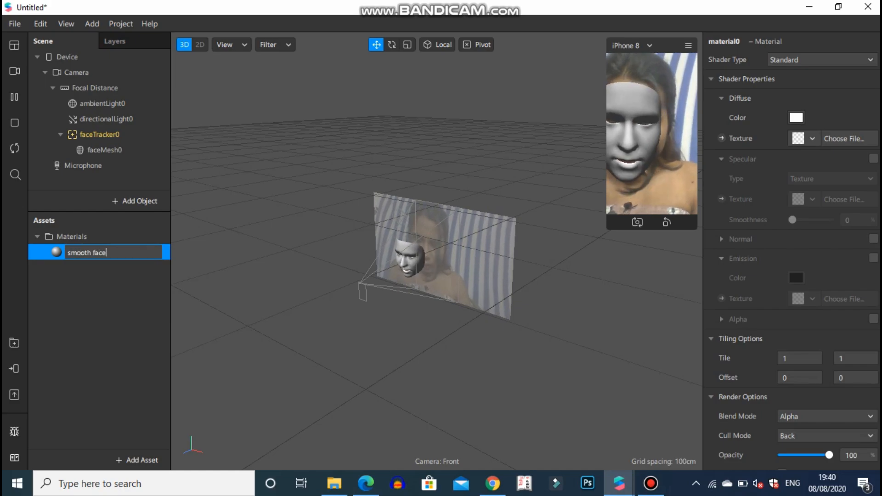
pyautogui.press('Return')
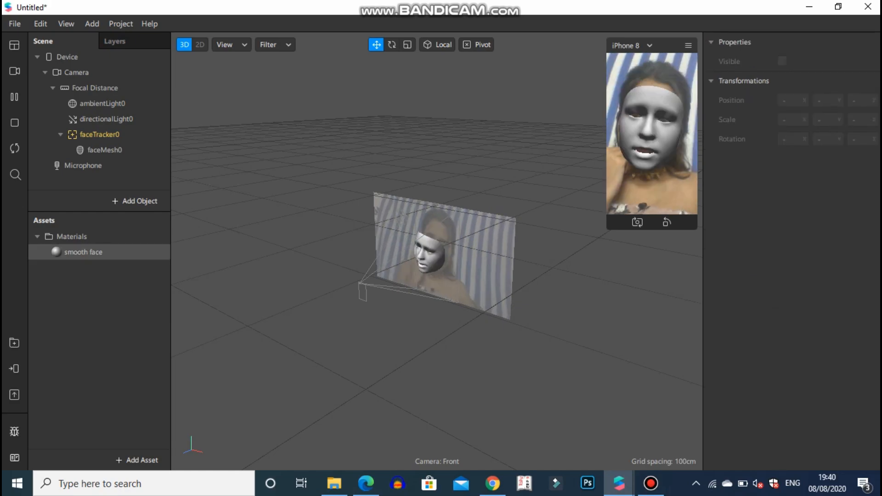
# Step: Change the smooth face material's shader type to Retouching and set its skin smoothing to 66%
pyautogui.doubleClick(83, 252)
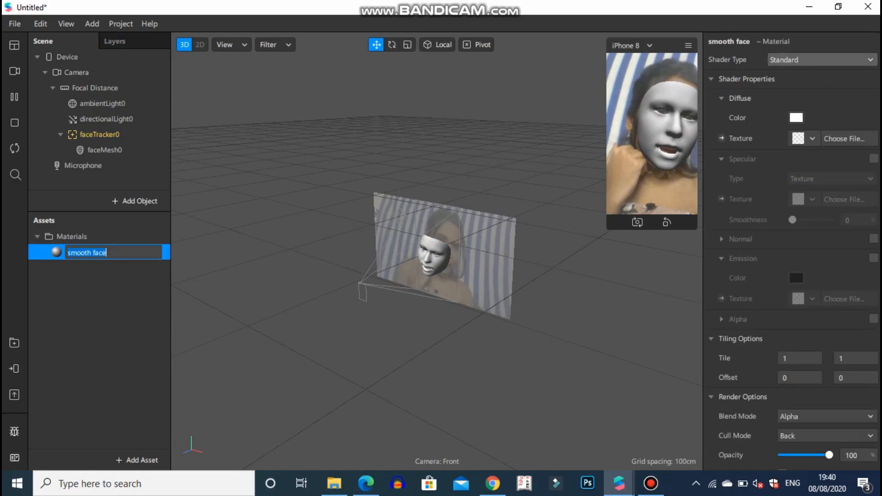
pyautogui.click(822, 60)
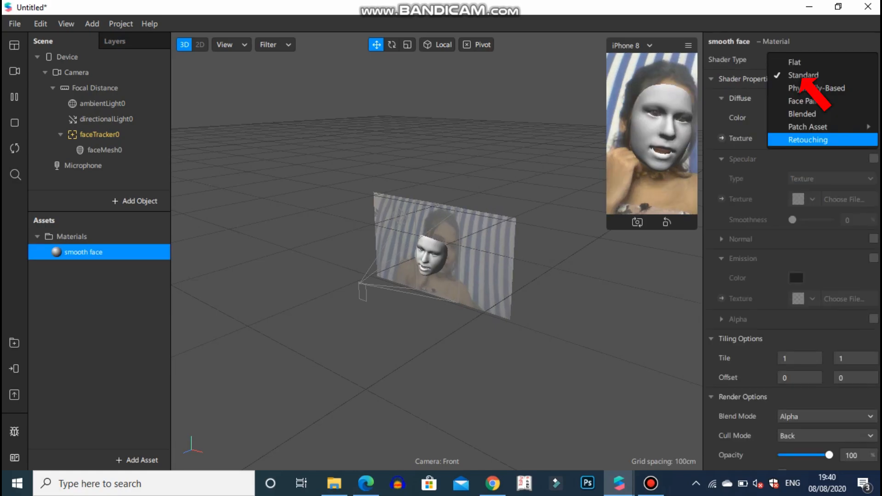
pyautogui.press('Return')
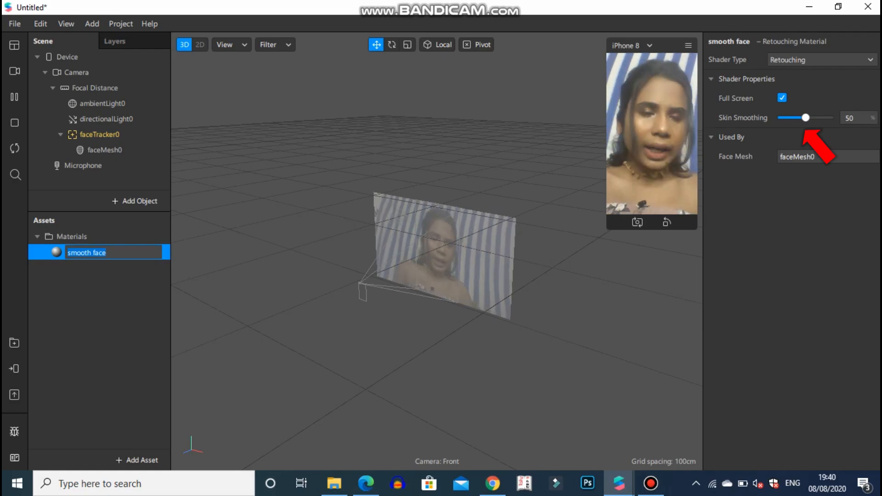
pyautogui.moveTo(806, 118); pyautogui.dragTo(813, 118)
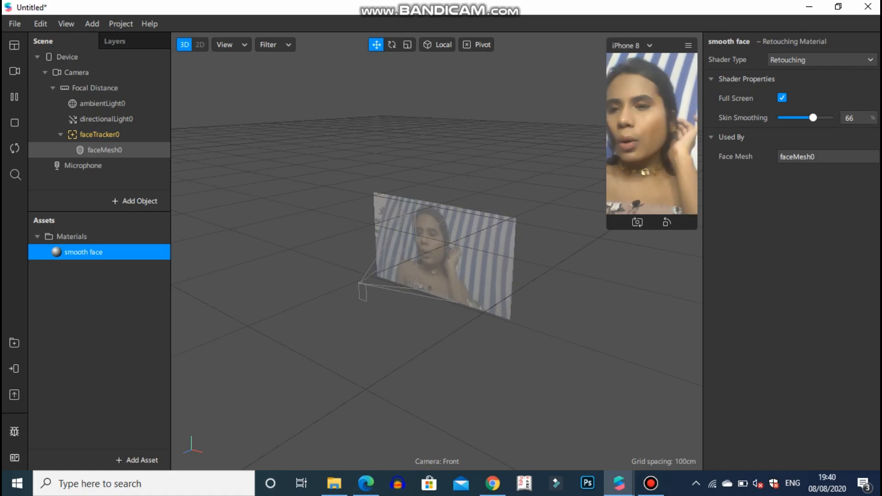
# Step: Add a plane as a child of the face tracker and give it a new material
pyautogui.rightClick(106, 138)
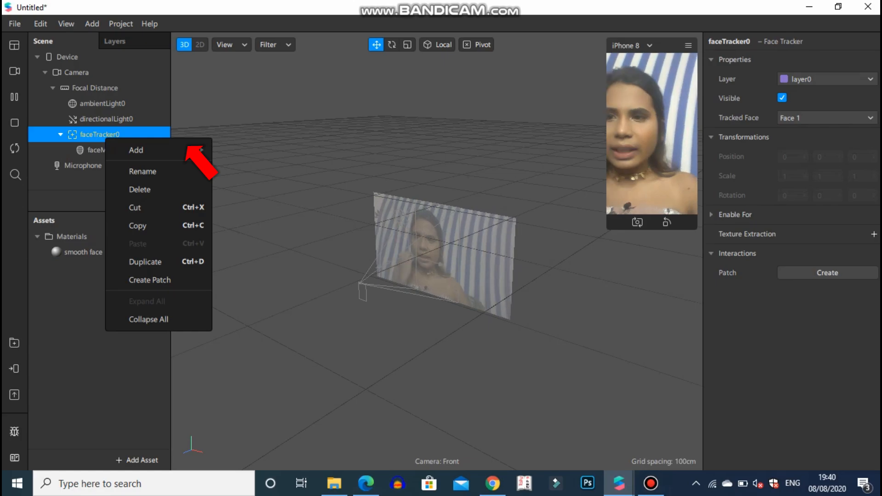
pyautogui.moveTo(158, 151)
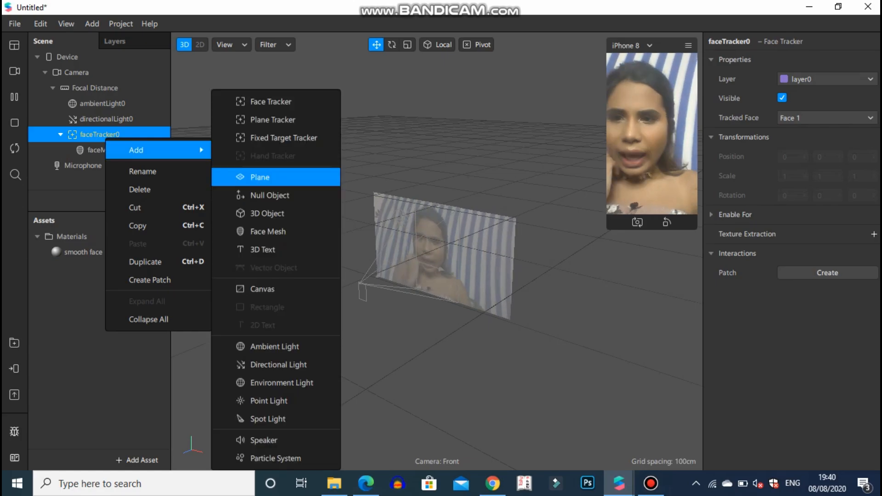
pyautogui.click(260, 177)
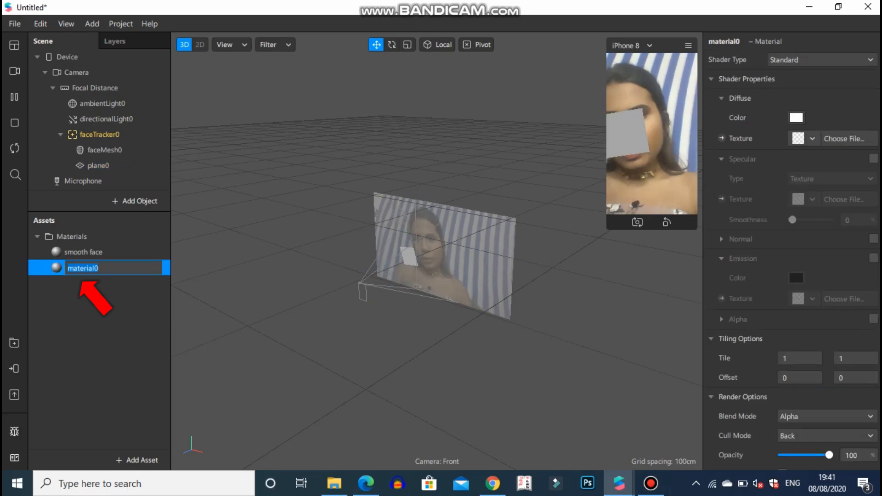
# Step: Rename the plane's material to "tiara" and set its shader type to Flat
pyautogui.write('tia')
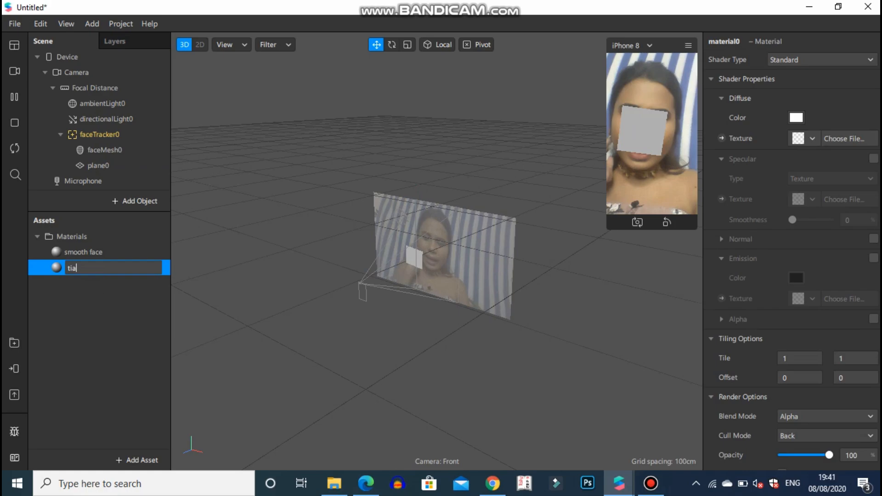
pyautogui.write('ra')
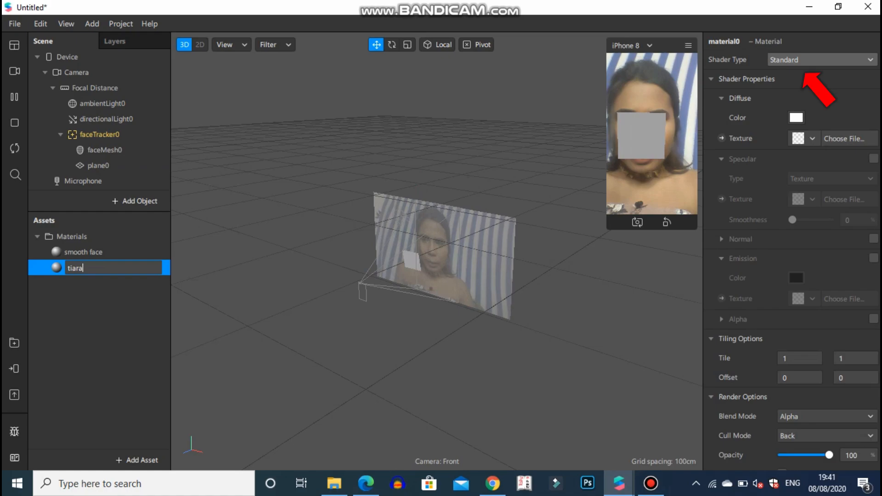
pyautogui.click(822, 60)
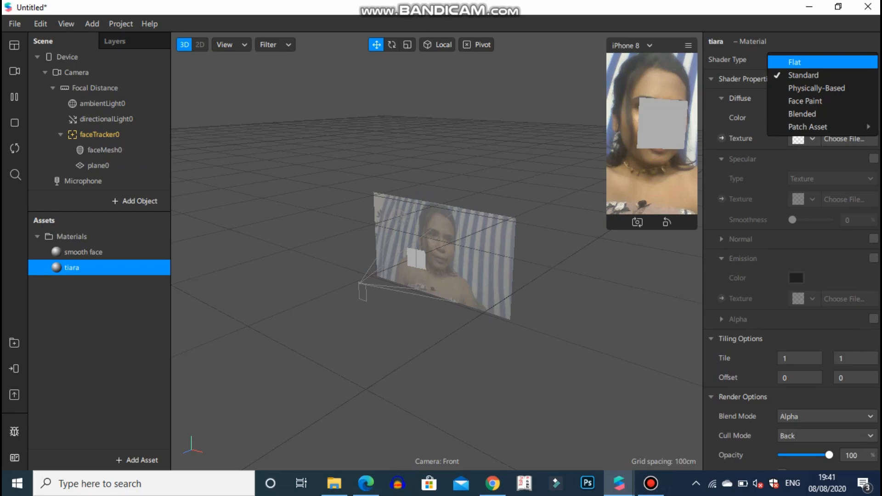
pyautogui.click(822, 62)
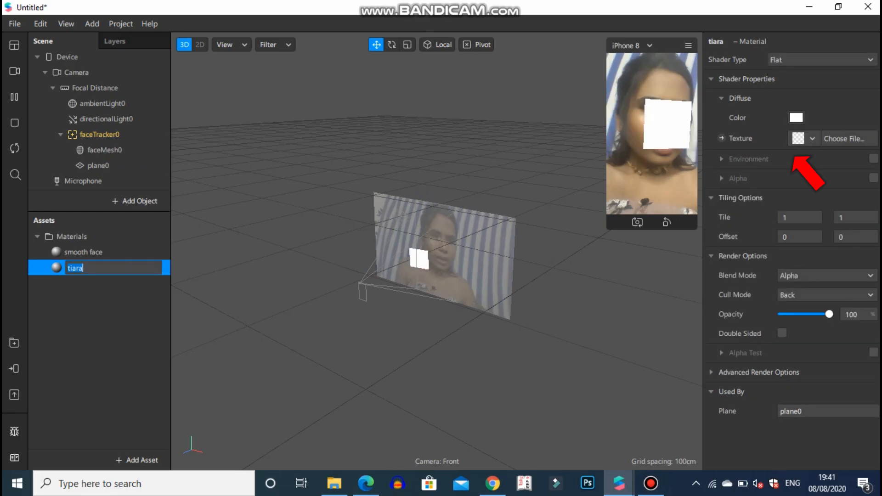
# Step: Import PicsArt_08-02-03.32.12 from the Documents folder's flower tiara textures as the tiara material's texture
pyautogui.click(804, 139)
pyautogui.click(794, 200)
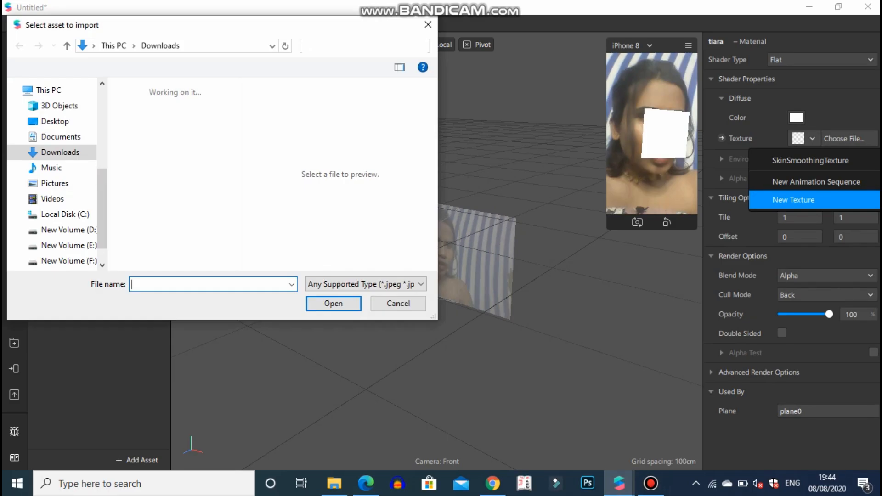
pyautogui.click(61, 136)
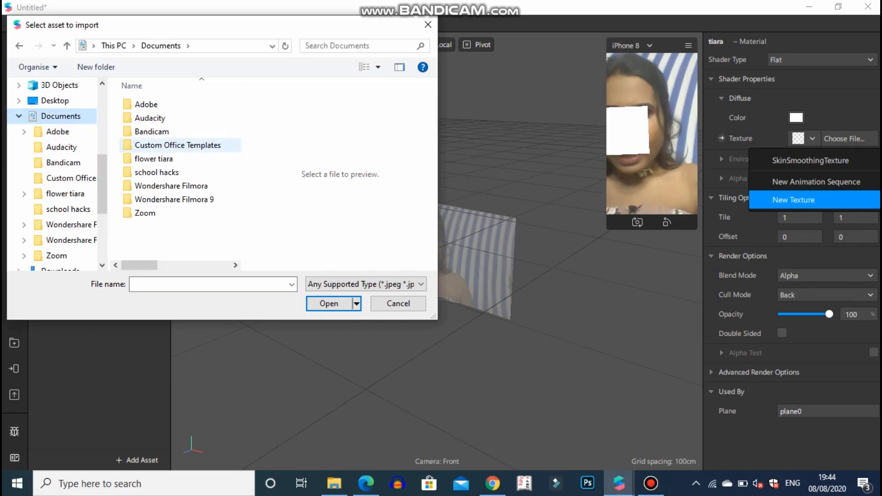
pyautogui.click(154, 159)
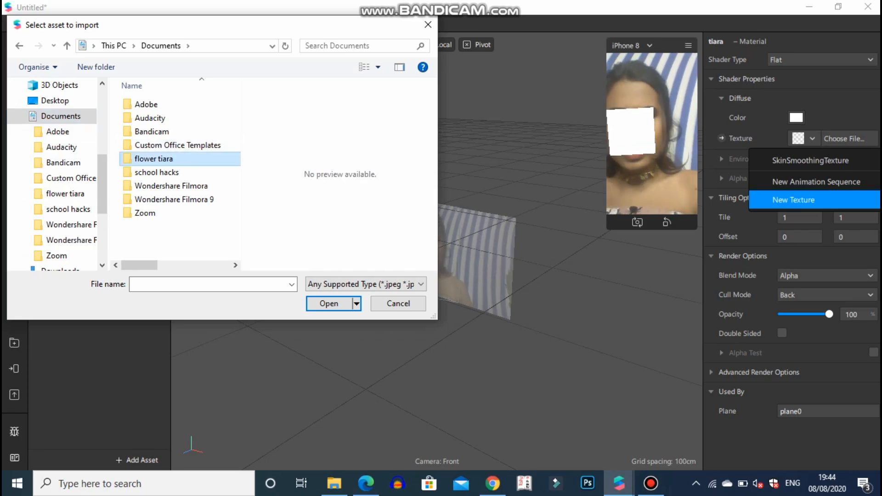
pyautogui.click(154, 159)
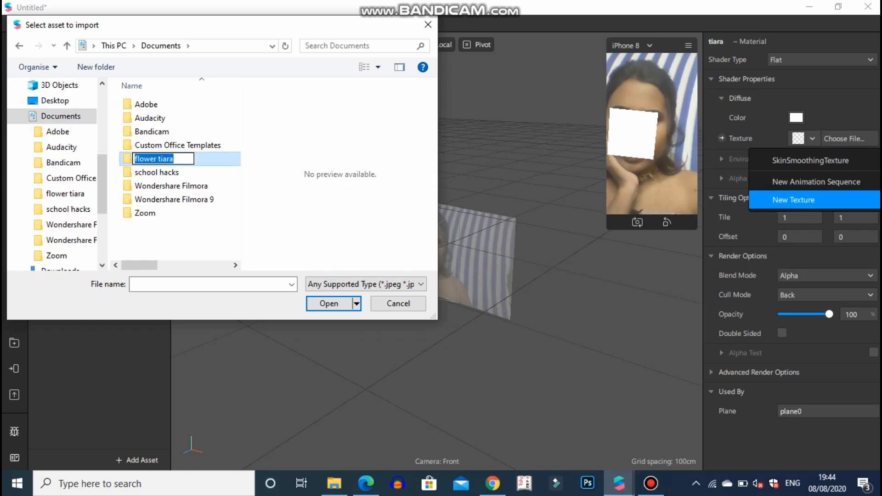
pyautogui.doubleClick(202, 159)
pyautogui.doubleClick(174, 104)
pyautogui.moveTo(235, 103); pyautogui.dragTo(235, 244)
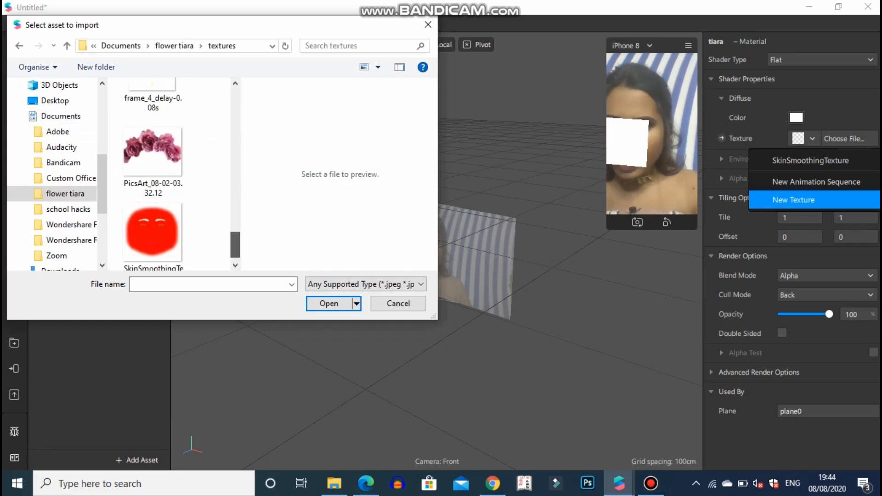
pyautogui.doubleClick(154, 159)
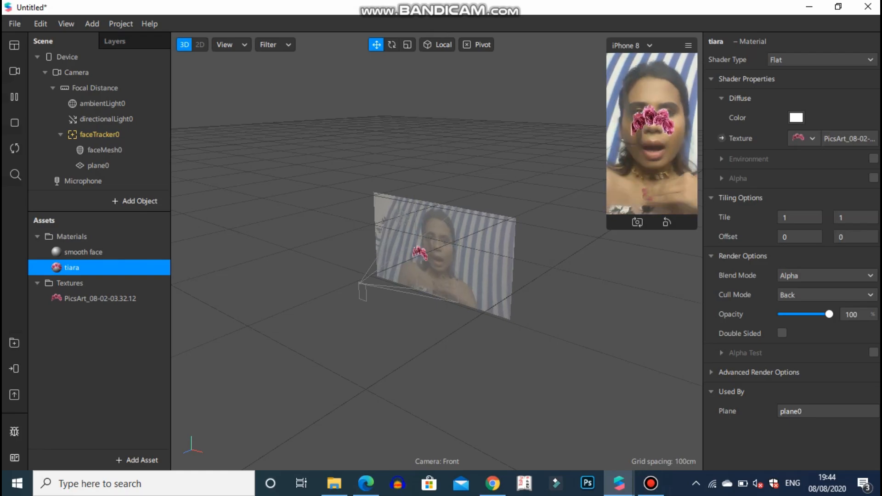
# Step: Scale the tiara plane to about 1.633 in X and 1.17 in Y and Z, and move it up toward the top of the head
pyautogui.click(100, 299)
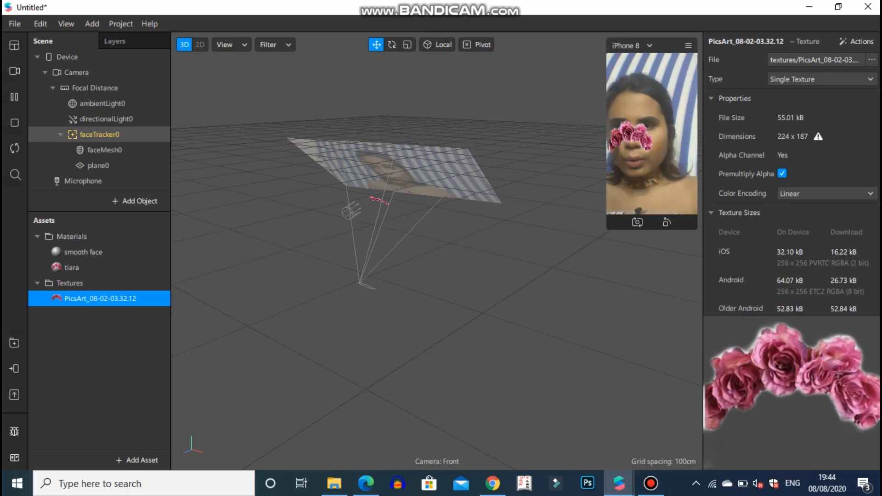
pyautogui.click(123, 171)
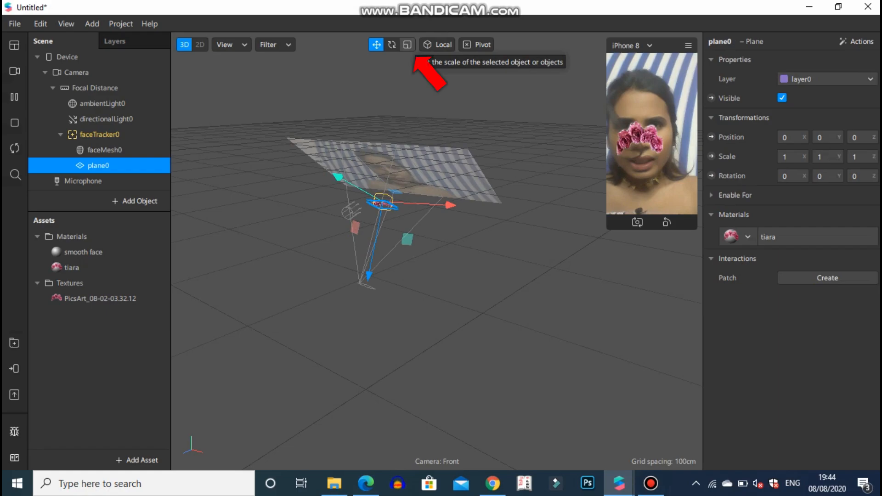
pyautogui.click(407, 45)
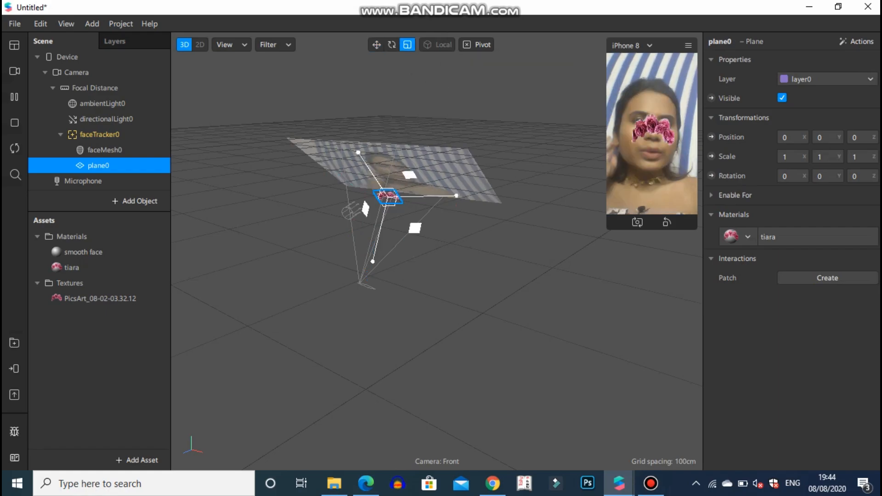
pyautogui.moveTo(394, 222); pyautogui.dragTo(395, 221)
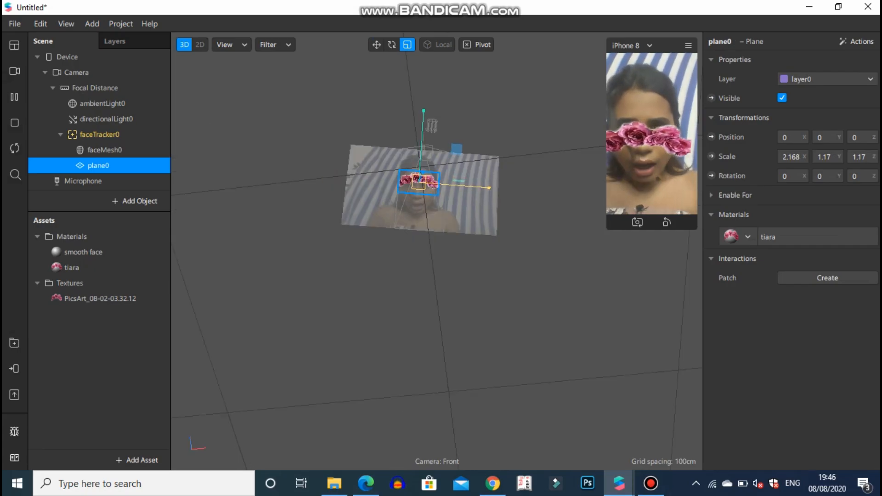
pyautogui.moveTo(501, 189); pyautogui.dragTo(483, 193)
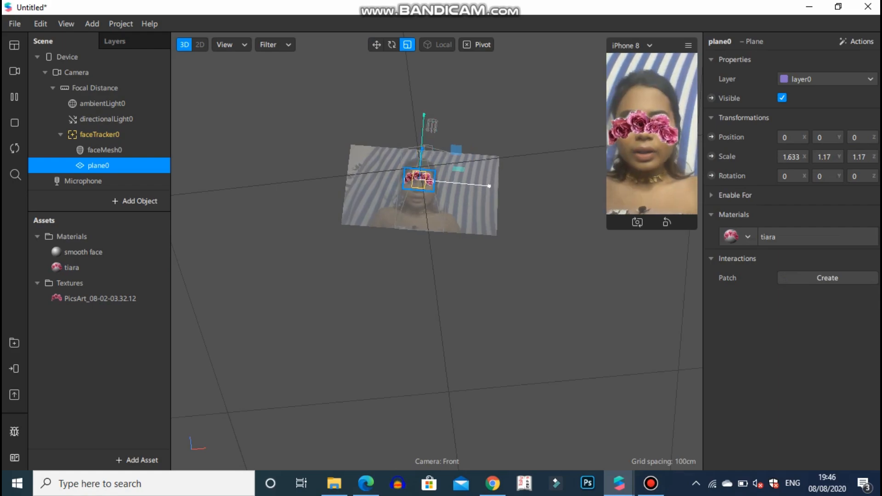
pyautogui.press('w')
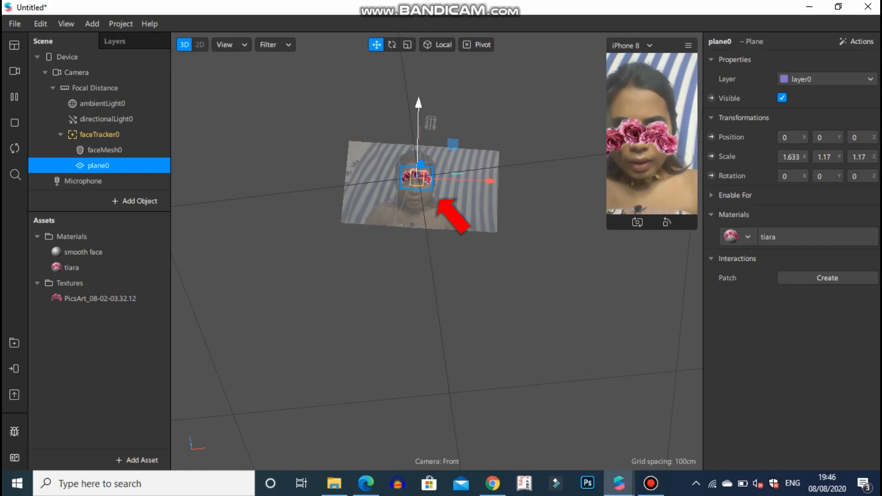
pyautogui.moveTo(420, 106); pyautogui.dragTo(420, 86)
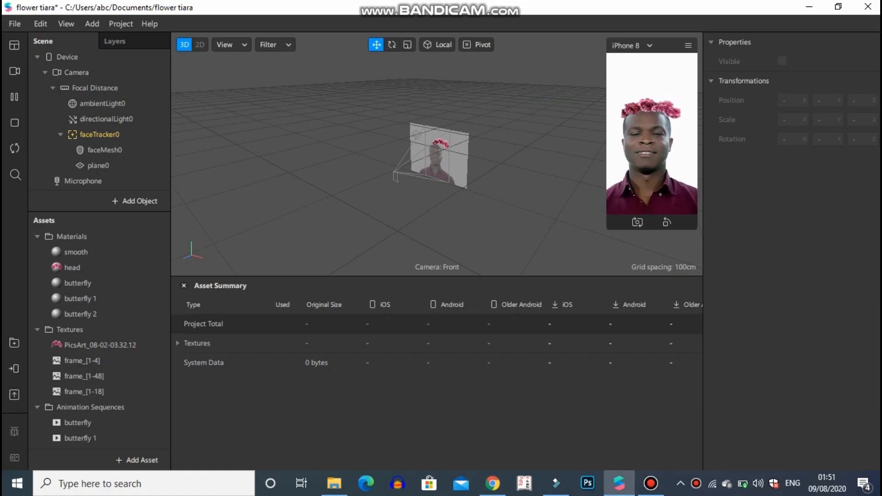
# Step: Preview the flower tiara effect on the other built-in real-time simulation faces
pyautogui.click(15, 71)
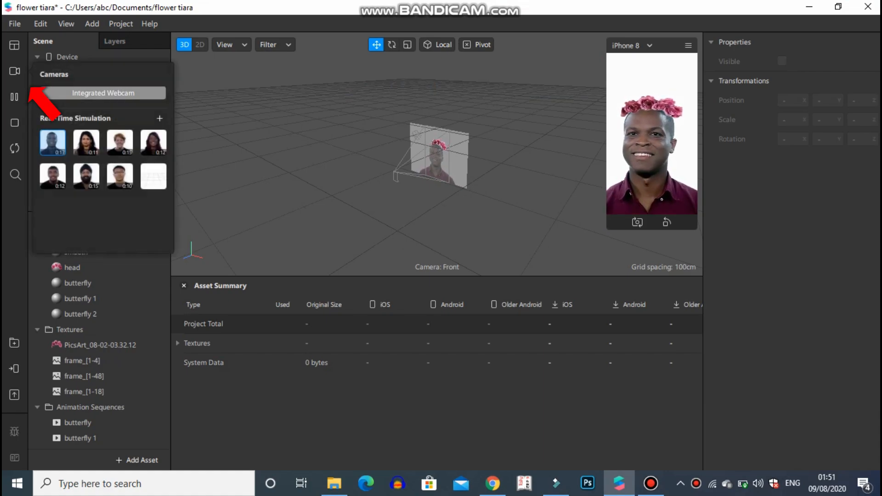
pyautogui.click(87, 142)
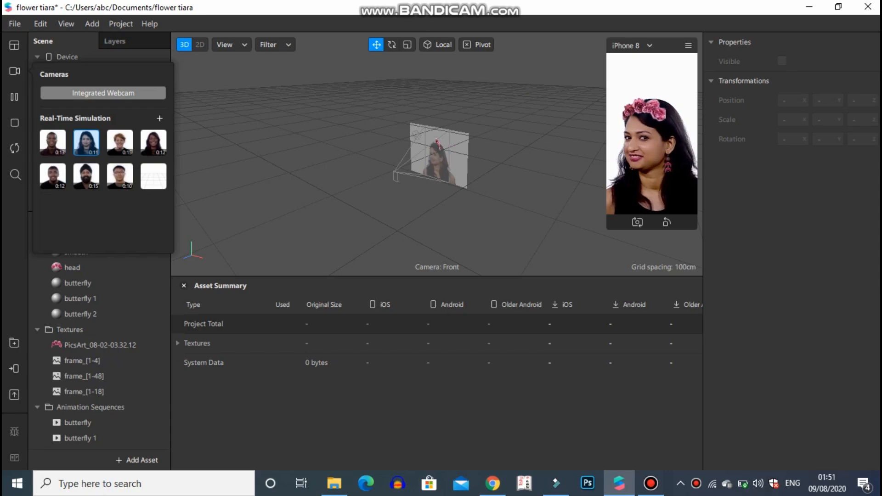
pyautogui.click(120, 143)
pyautogui.click(153, 143)
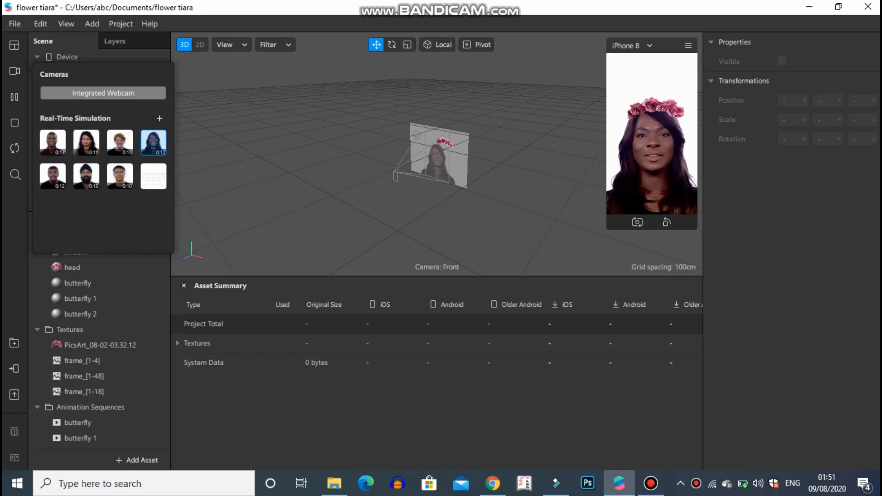
pyautogui.click(53, 177)
pyautogui.click(86, 177)
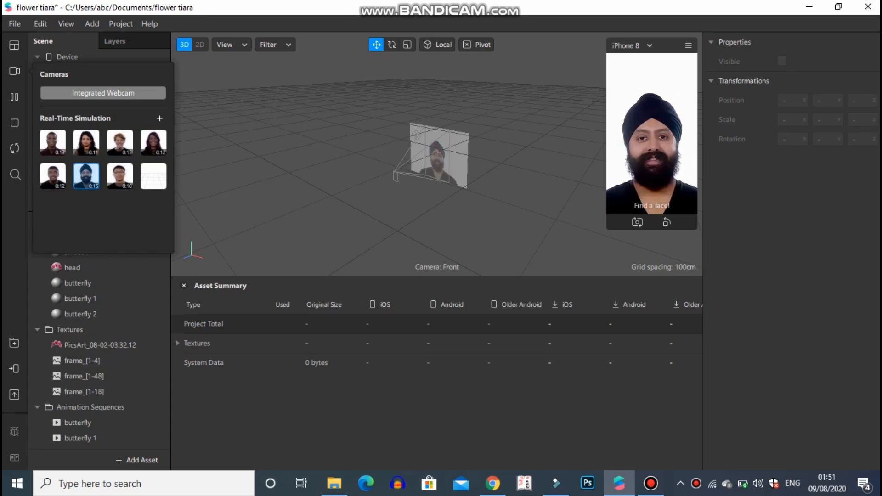
pyautogui.click(120, 177)
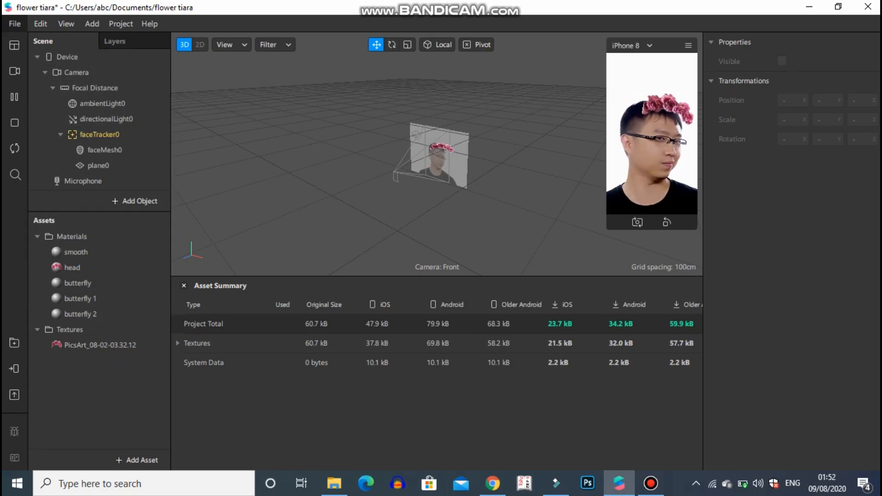
# Step: Export the flower tiara project and upload it to Spark AR Hub as a new effect
pyautogui.click(15, 24)
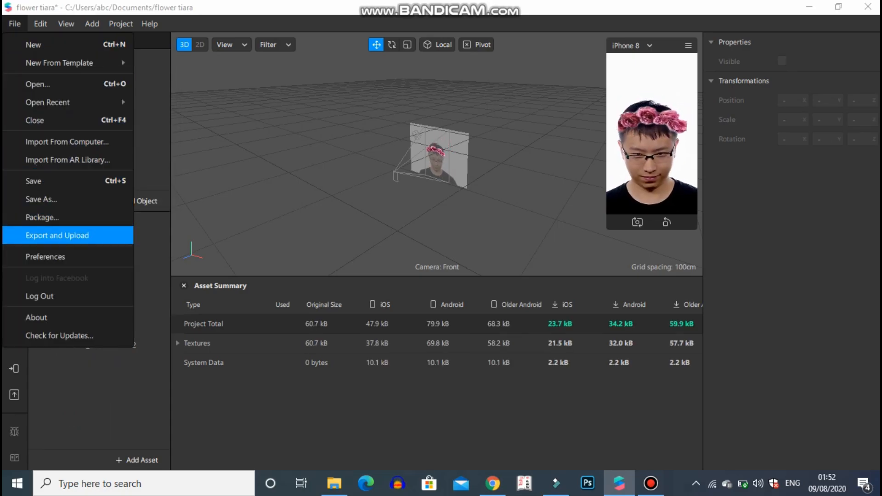
pyautogui.click(57, 235)
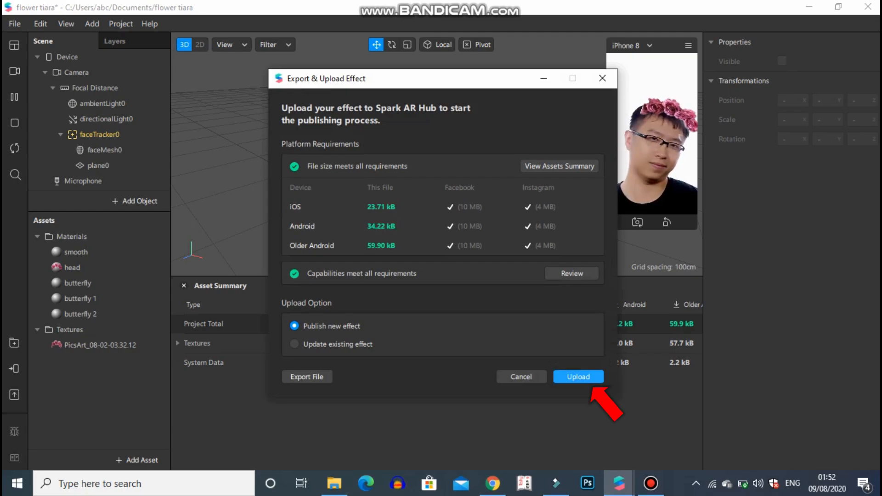
pyautogui.click(579, 377)
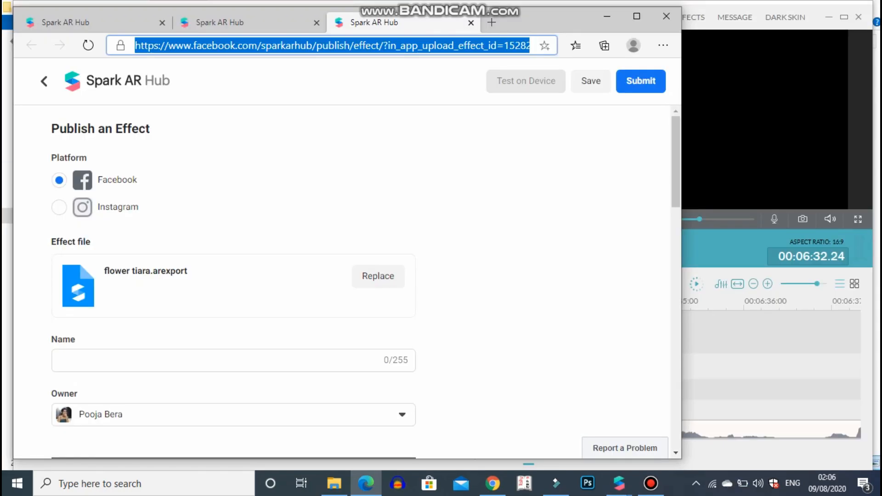
# Step: Copy the effect's publishing page address and open it in a new Chrome tab
pyautogui.click(354, 45)
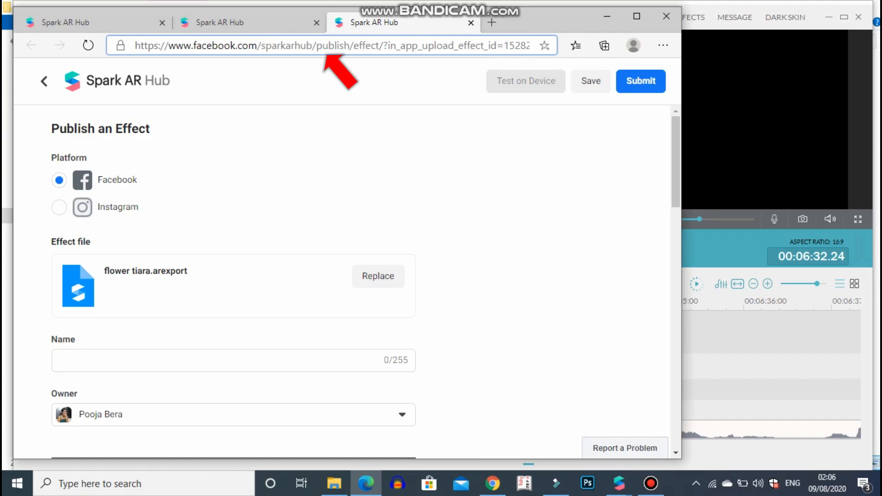
pyautogui.hotkey('ctrl', 'a')
pyautogui.hotkey('ctrl', 'c')
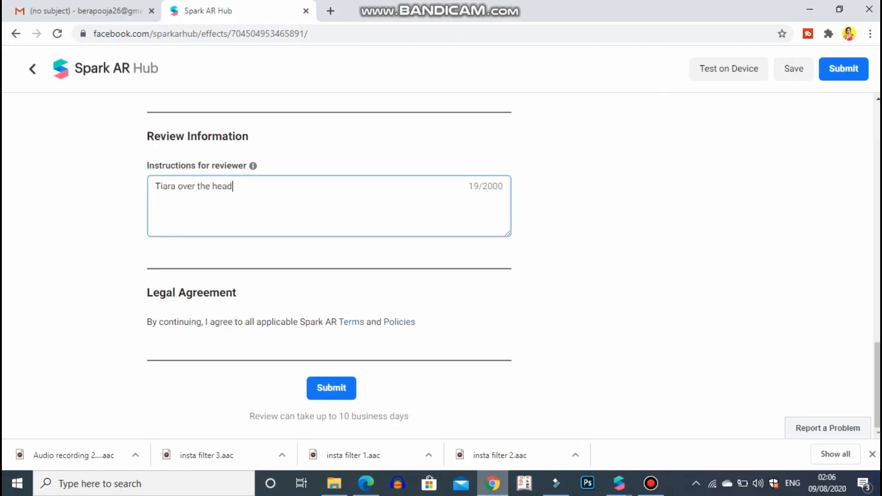
pyautogui.scroll(20, 329, 267)
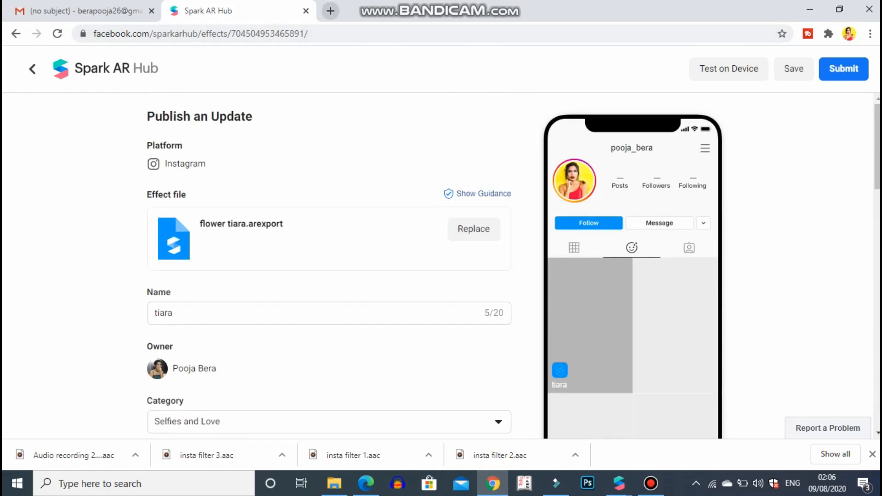
pyautogui.click(331, 10)
pyautogui.hotkey('ctrl', 'v')
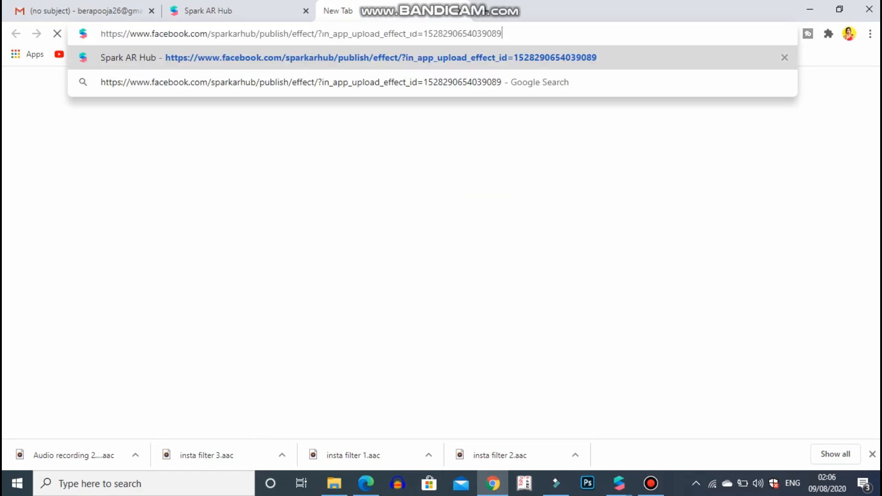
pyautogui.press('Return')
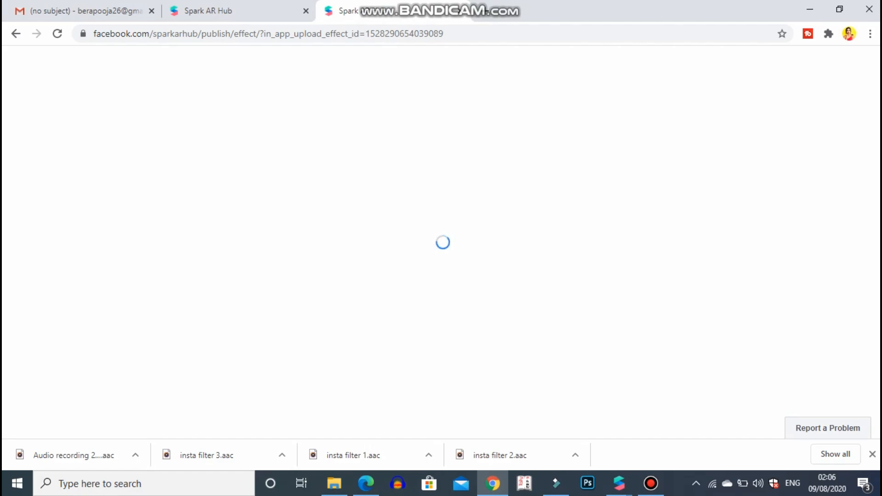
# Step: Name the Instagram effect "Tiara" and assign it the Selfies and Love categories
pyautogui.scroll(-2, 329, 267)
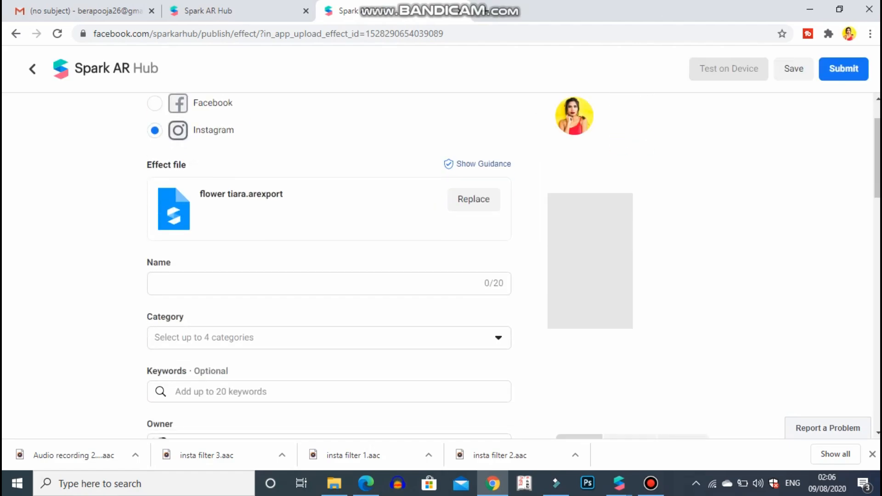
pyautogui.click(276, 284)
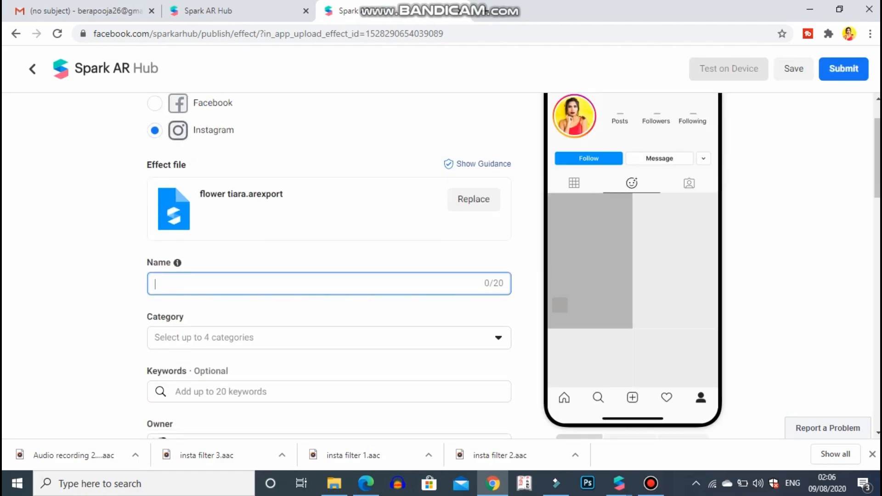
pyautogui.write('Tiara')
pyautogui.scroll(-2, 322, 276)
pyautogui.click(322, 209)
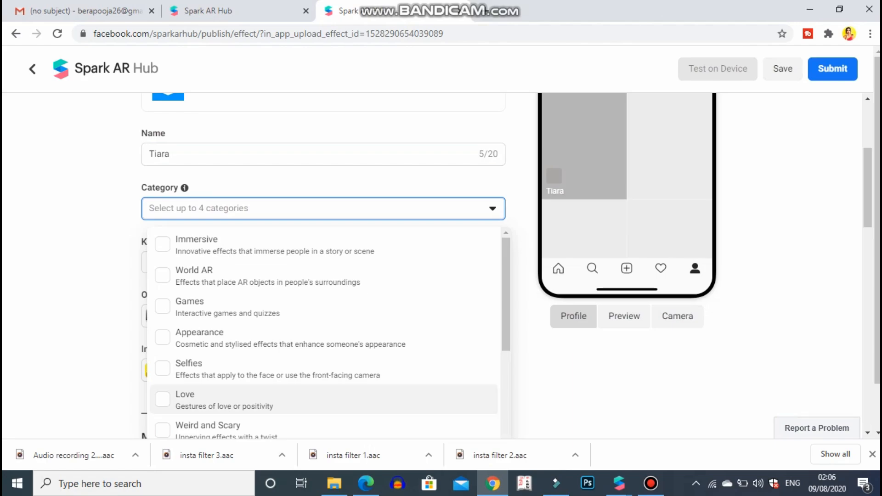
pyautogui.click(185, 399)
pyautogui.click(189, 368)
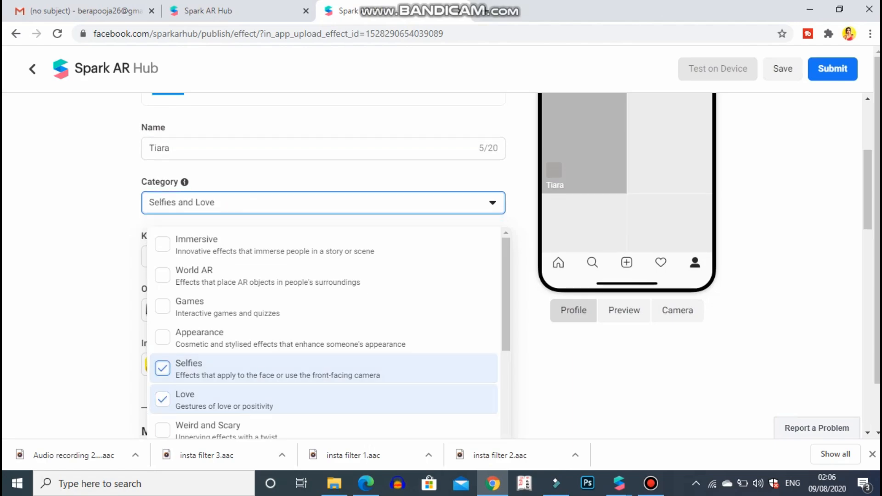
pyautogui.scroll(-2, 598, 358)
pyautogui.click(598, 359)
pyautogui.scroll(1, 598, 359)
pyautogui.scroll(2, 597, 359)
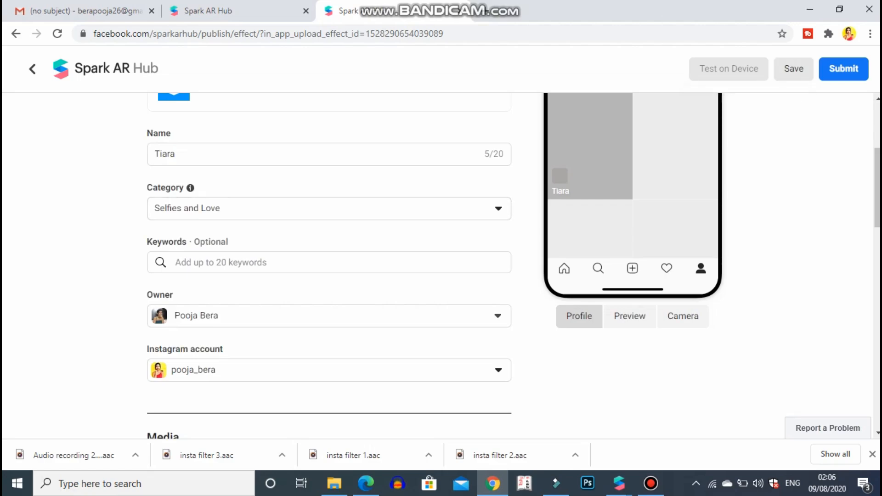
# Step: Save the effect submission and send a test notification to the linked Instagram account
pyautogui.click(794, 69)
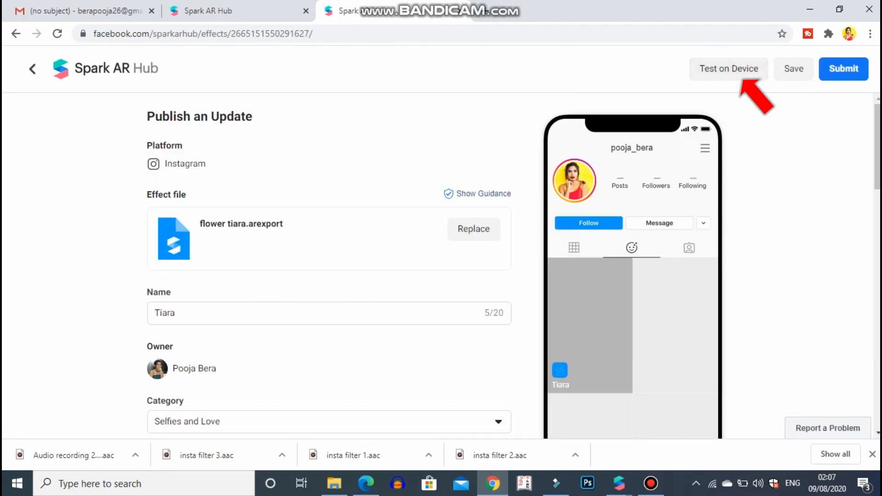
pyautogui.click(729, 69)
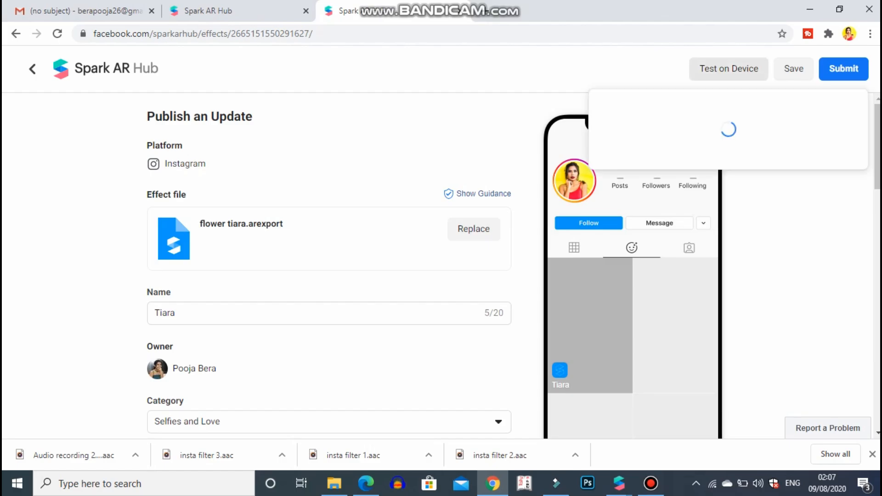
pyautogui.click(838, 129)
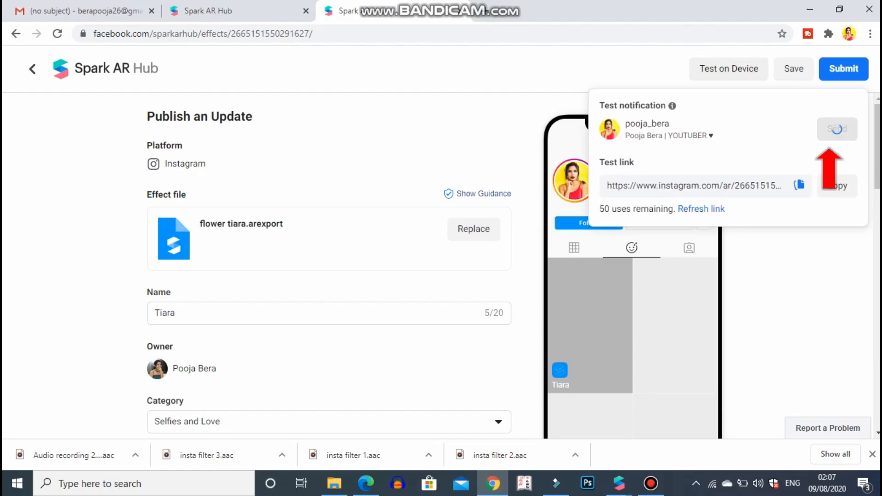
pyautogui.scroll(-8, 329, 267)
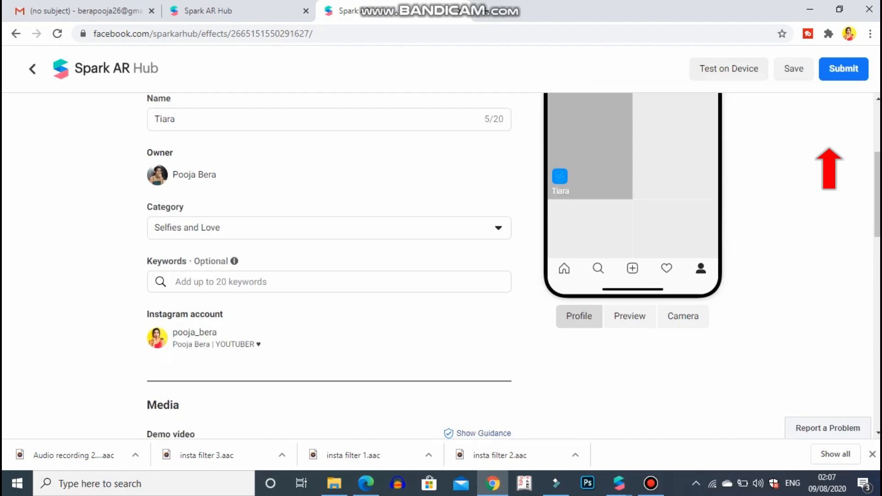
# Step: Upload the video VID_20480130_083432_224 from the Downloads folder as the effect's demo video
pyautogui.scroll(-2, 329, 267)
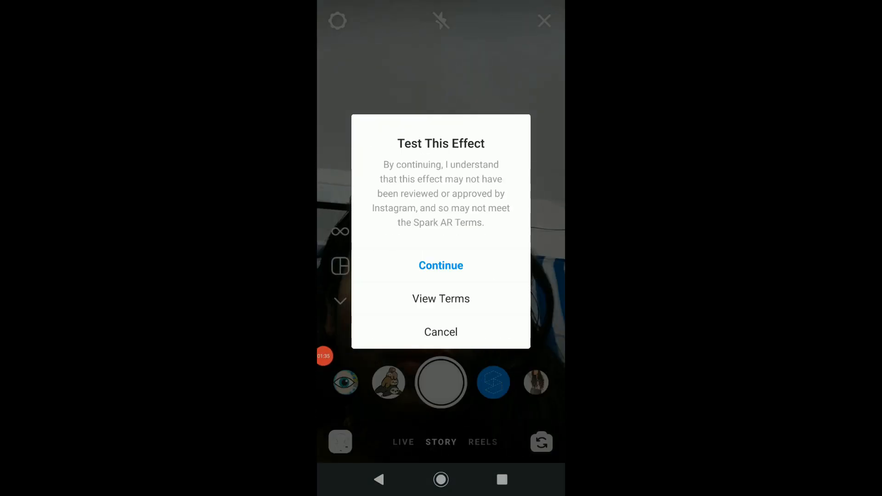
pyautogui.click(442, 266)
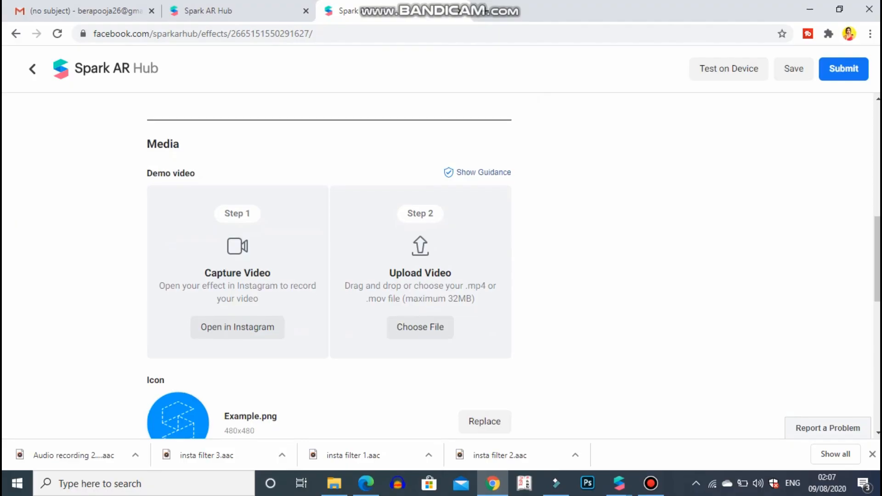
pyautogui.scroll(-3, 329, 267)
pyautogui.click(420, 201)
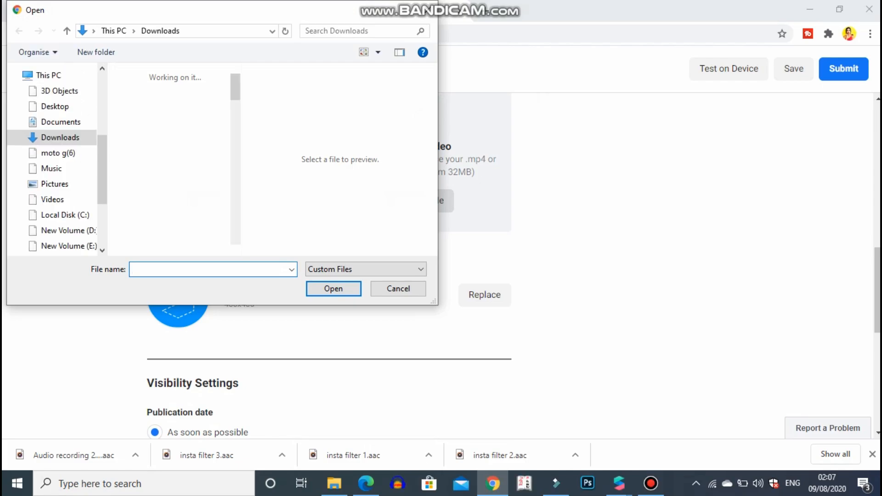
pyautogui.click(143, 116)
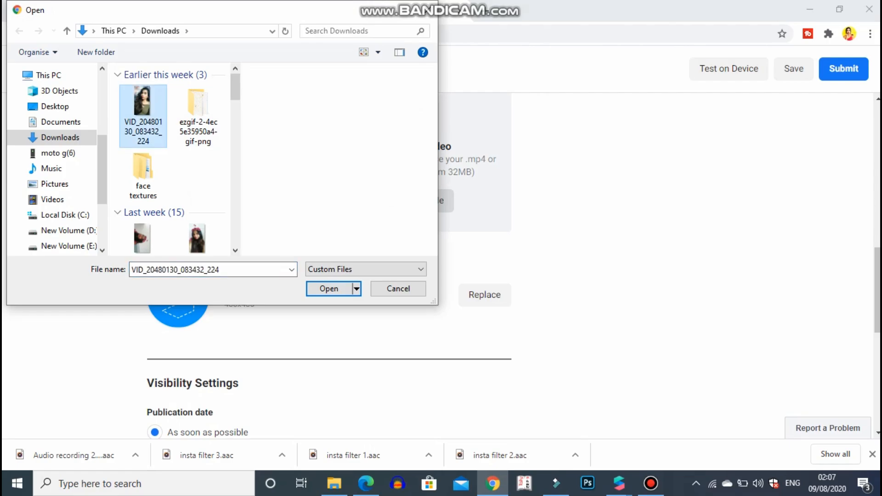
pyautogui.click(329, 289)
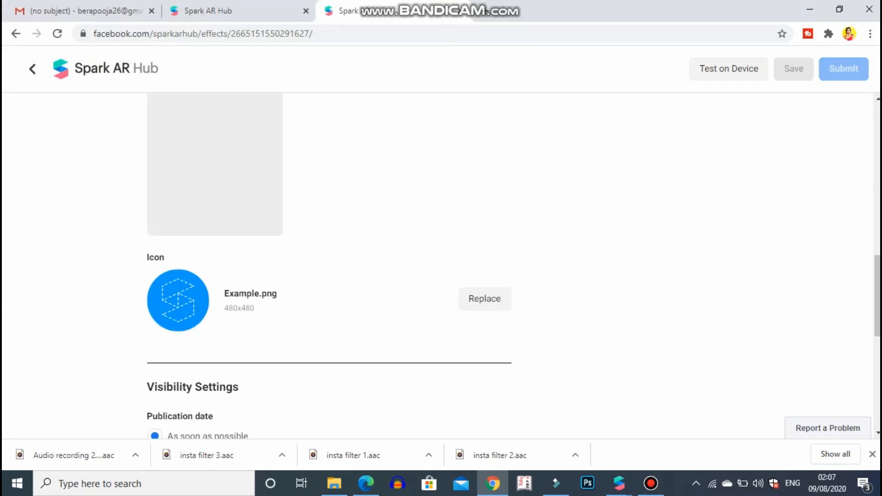
# Step: Enter "tiara on the head" as the instructions for the reviewer in the review information
pyautogui.scroll(-6, 441, 267)
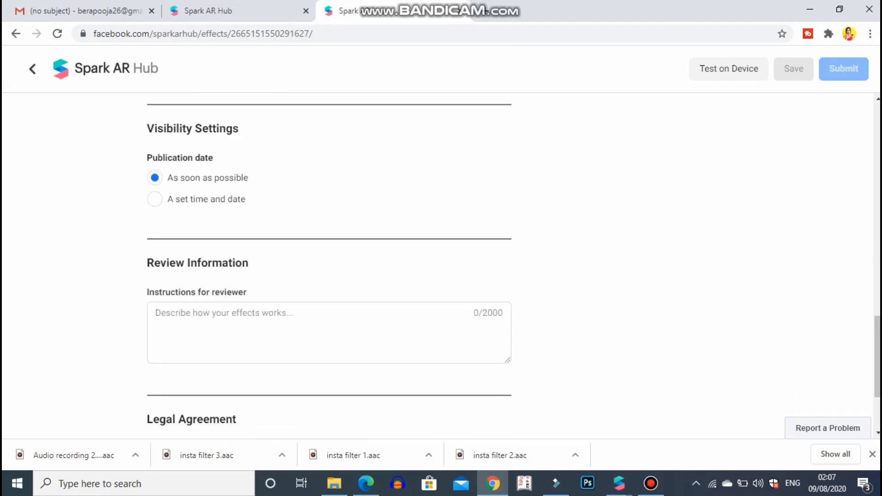
pyautogui.scroll(-1, 329, 285)
pyautogui.click(329, 272)
pyautogui.write('tiara on the head')
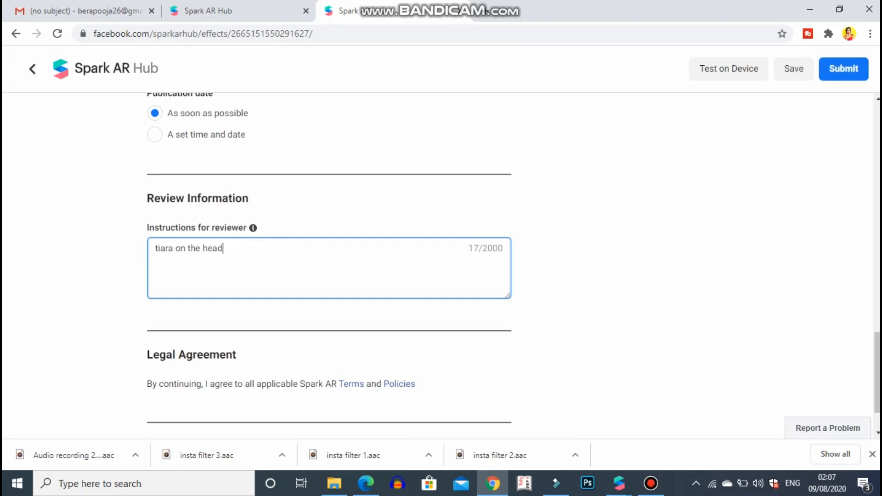
pyautogui.scroll(-1, 329, 257)
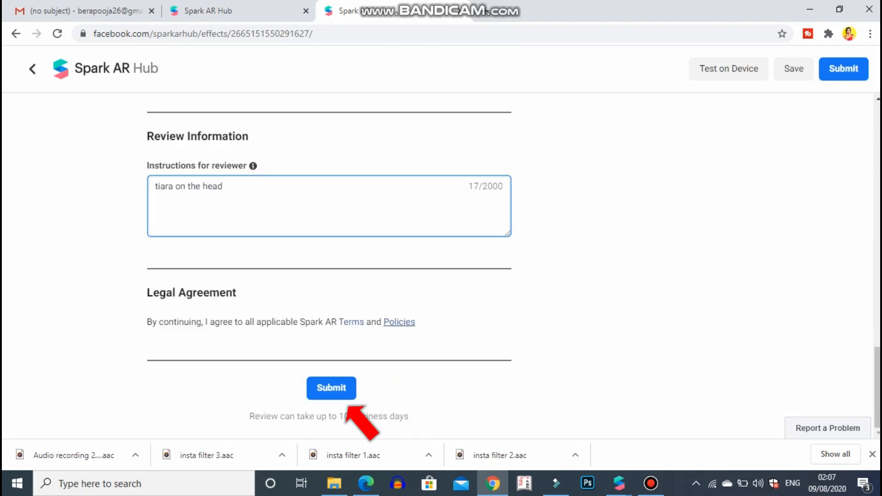